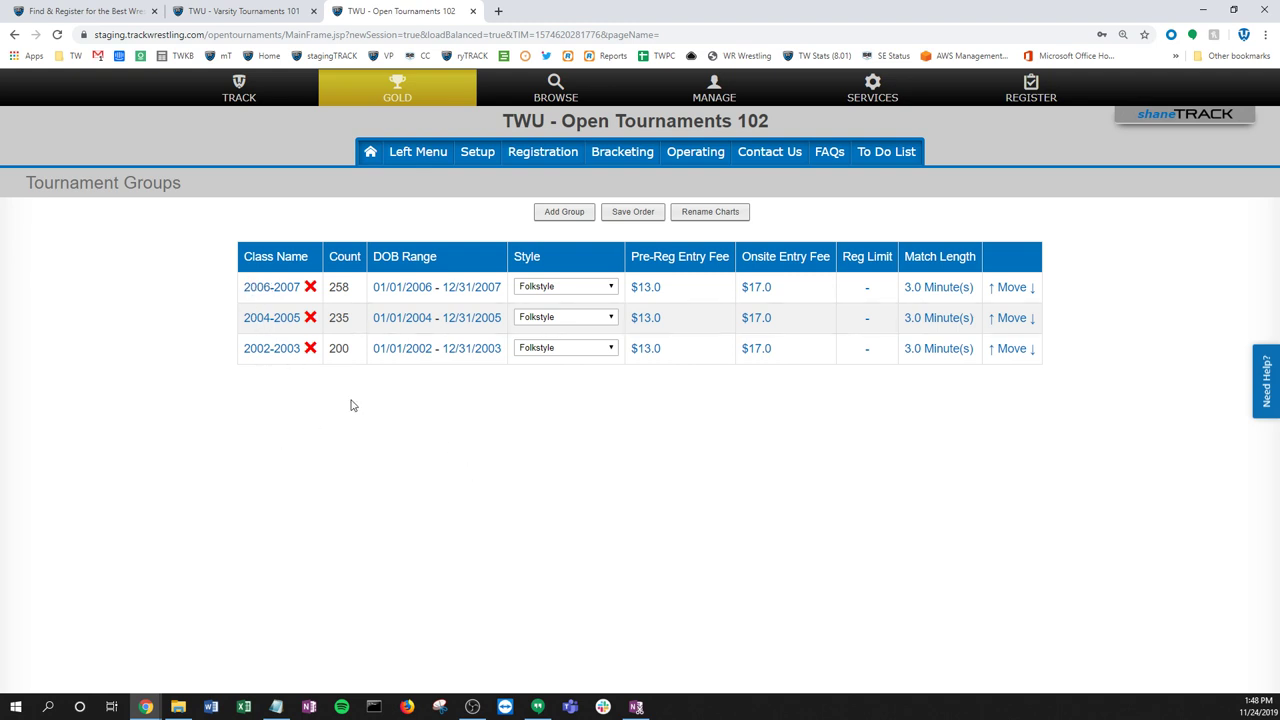
- Open the Number Schemes page from the Operating menu and begin a new scheme
left_click(695, 155)
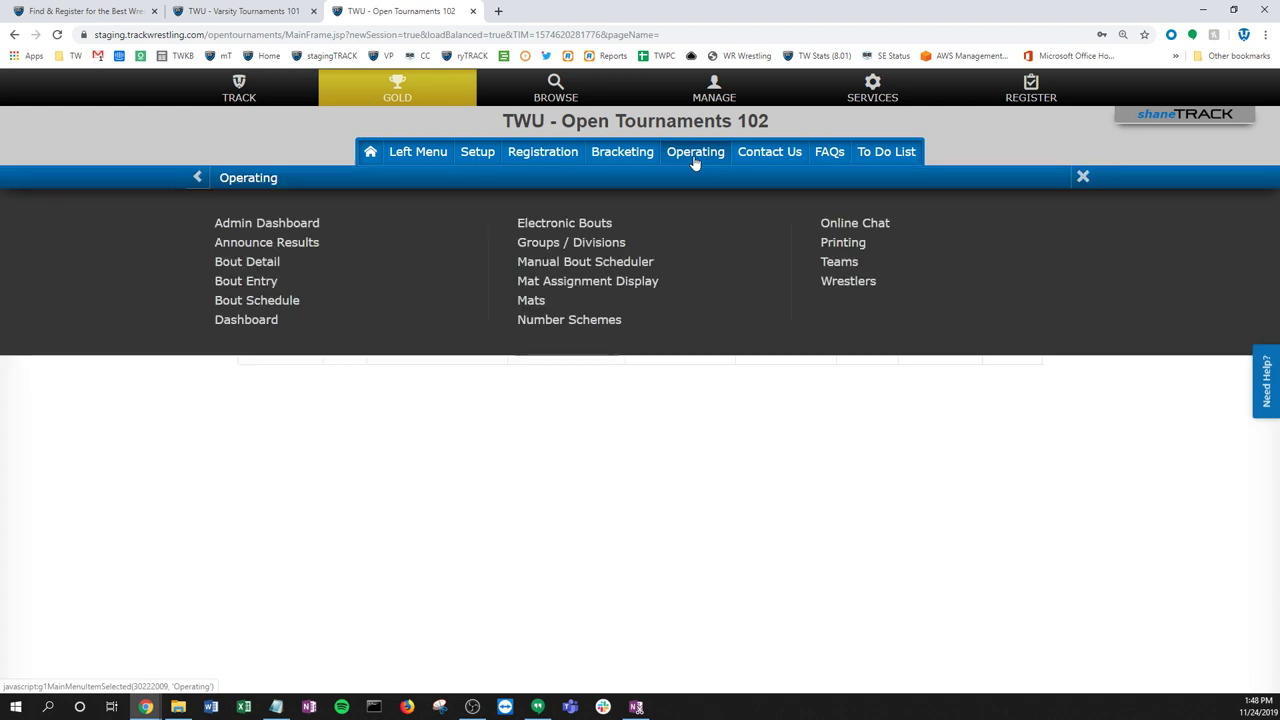
left_click(577, 322)
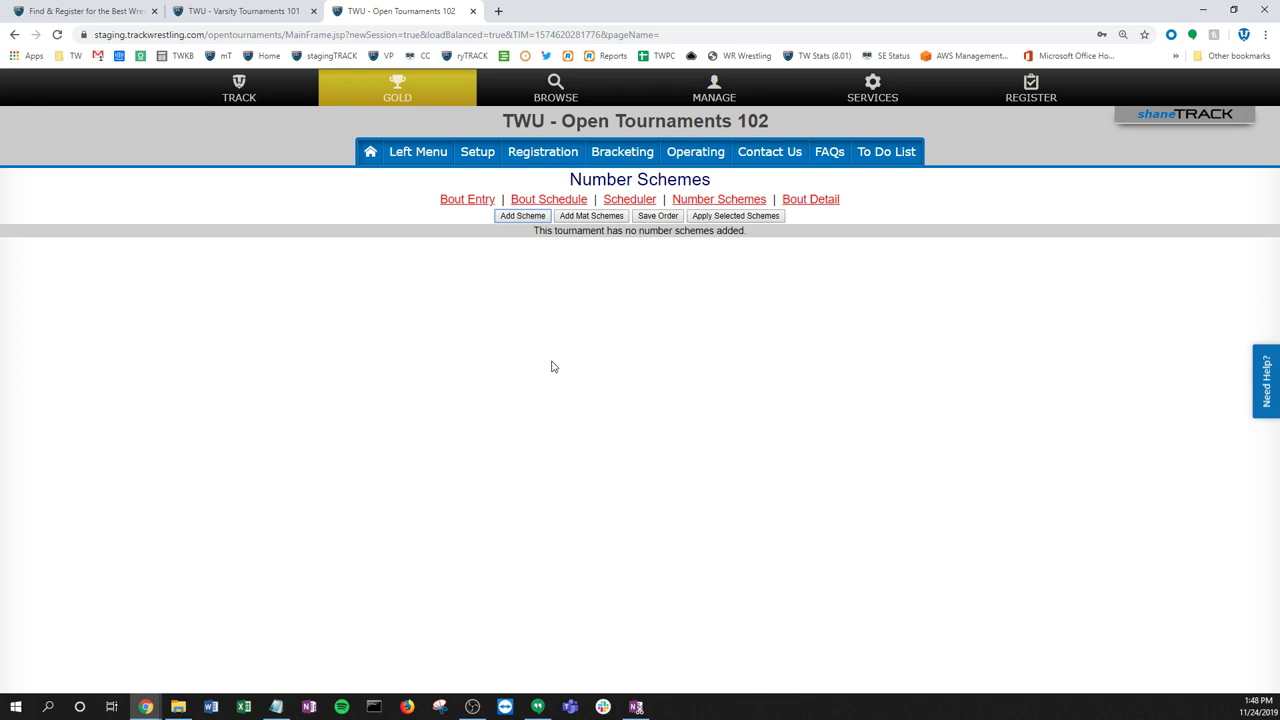
left_click(525, 216)
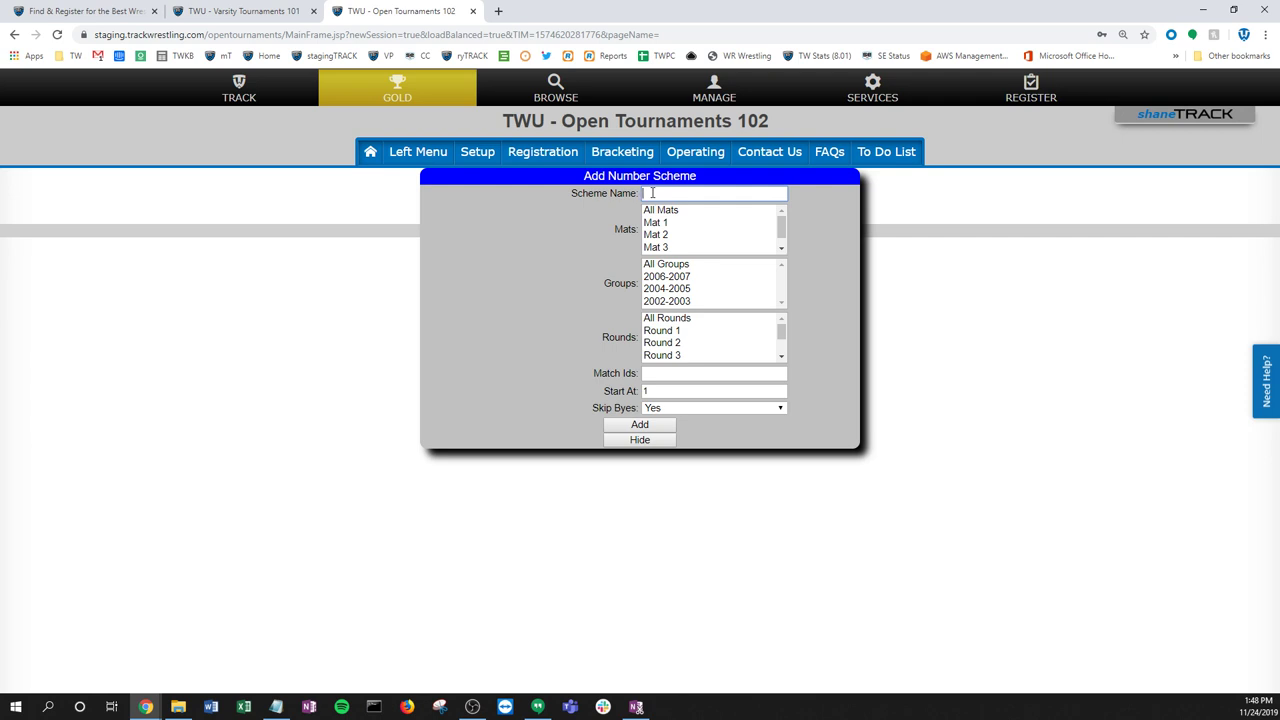
- Save a scheme named 'All' for all mats, groups and rounds, starting at 1, skipping byes
type("All")
left_click(660, 210)
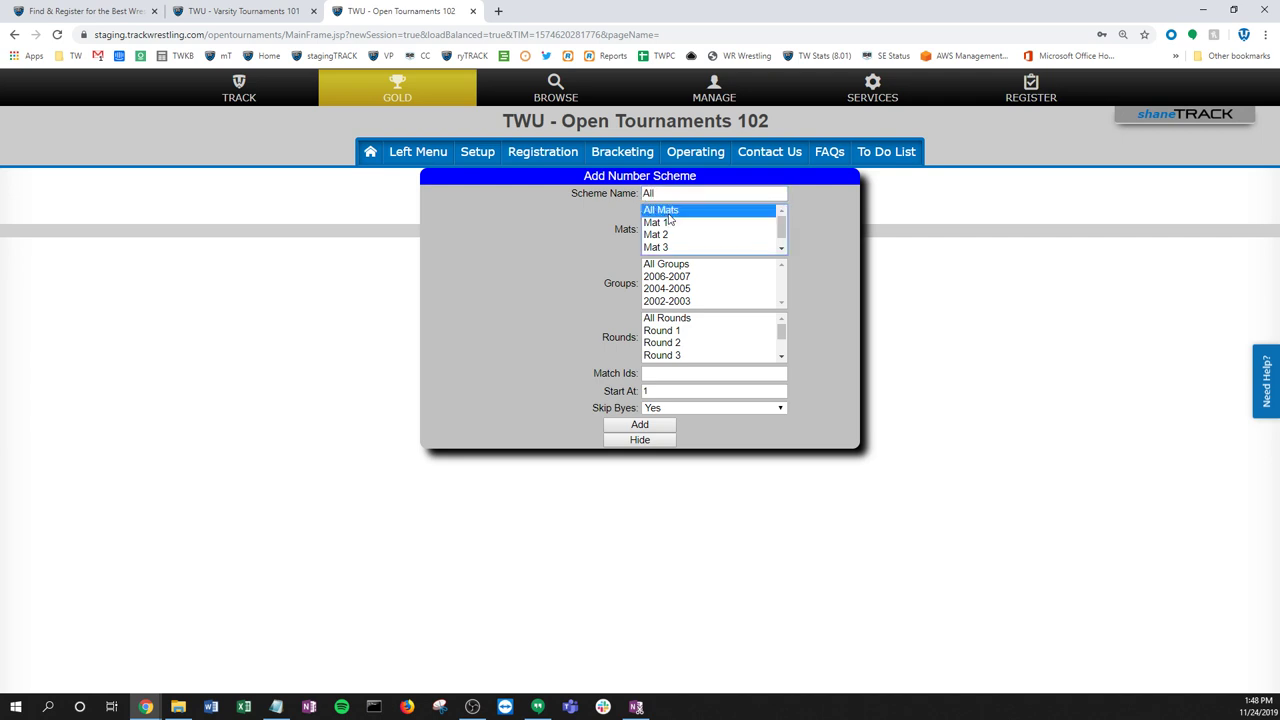
left_click(668, 265)
left_click(675, 318)
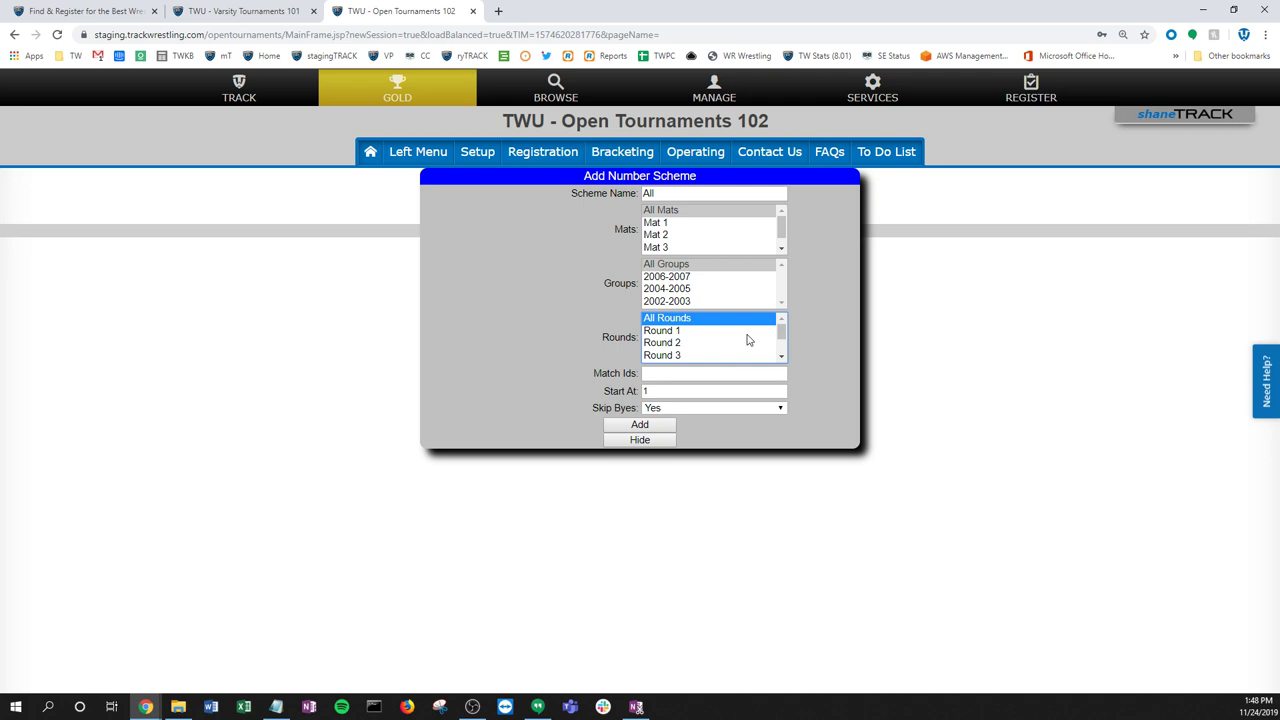
left_click(651, 391)
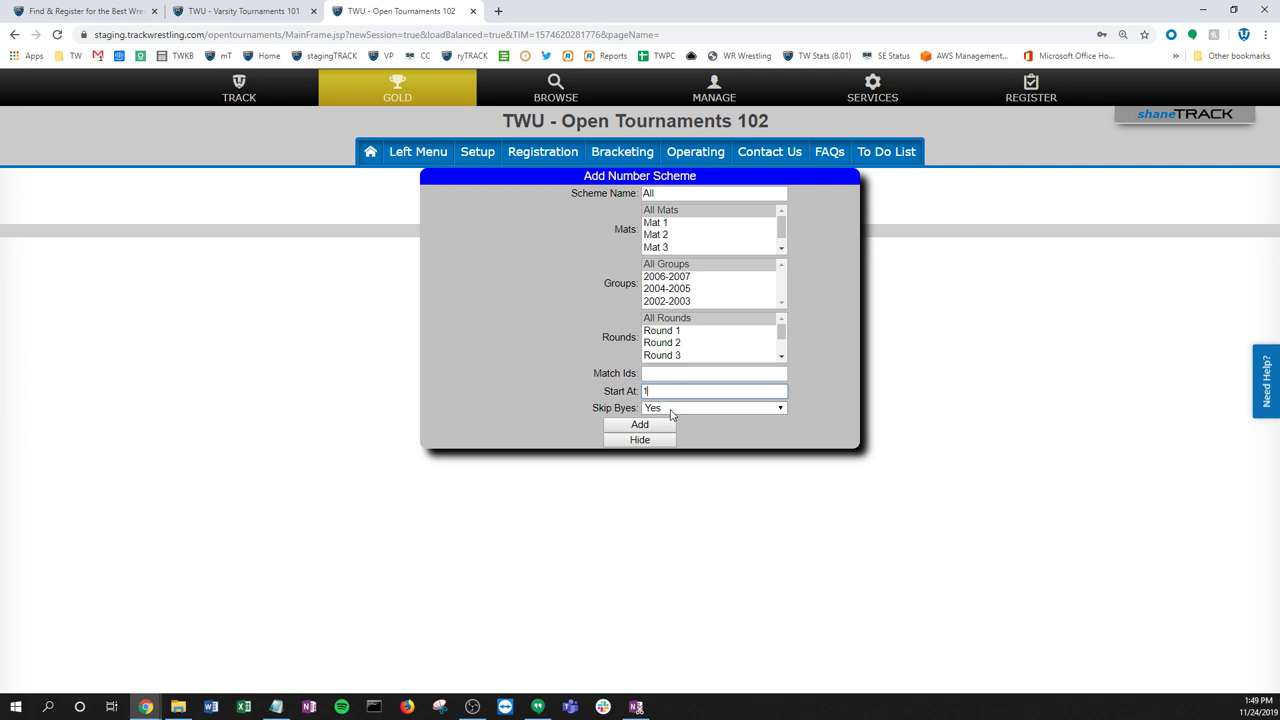
left_click(670, 412)
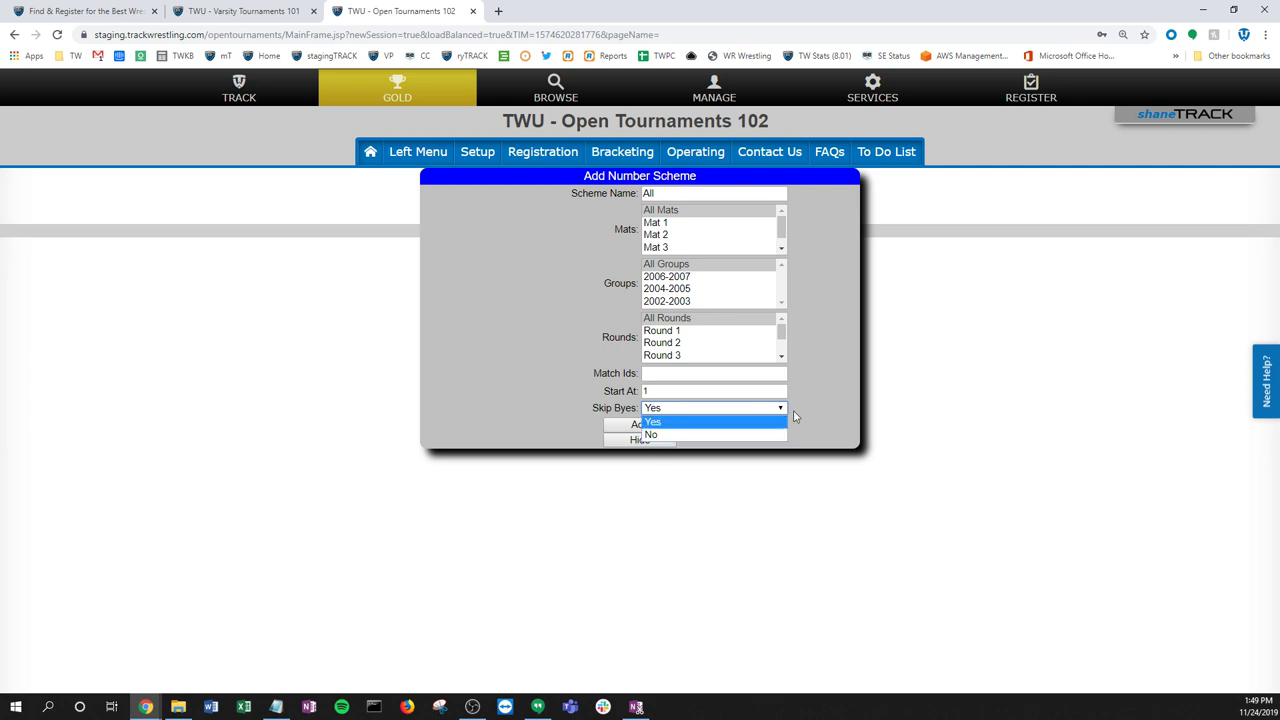
left_click(838, 390)
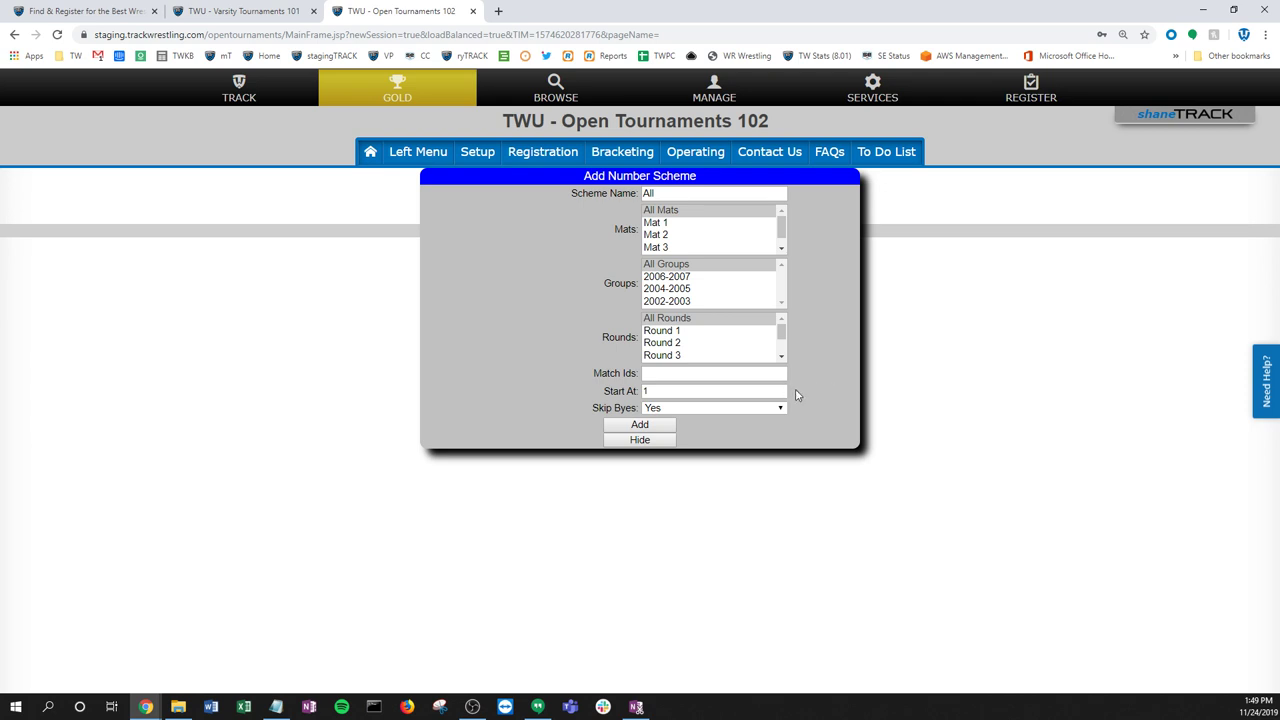
left_click(640, 425)
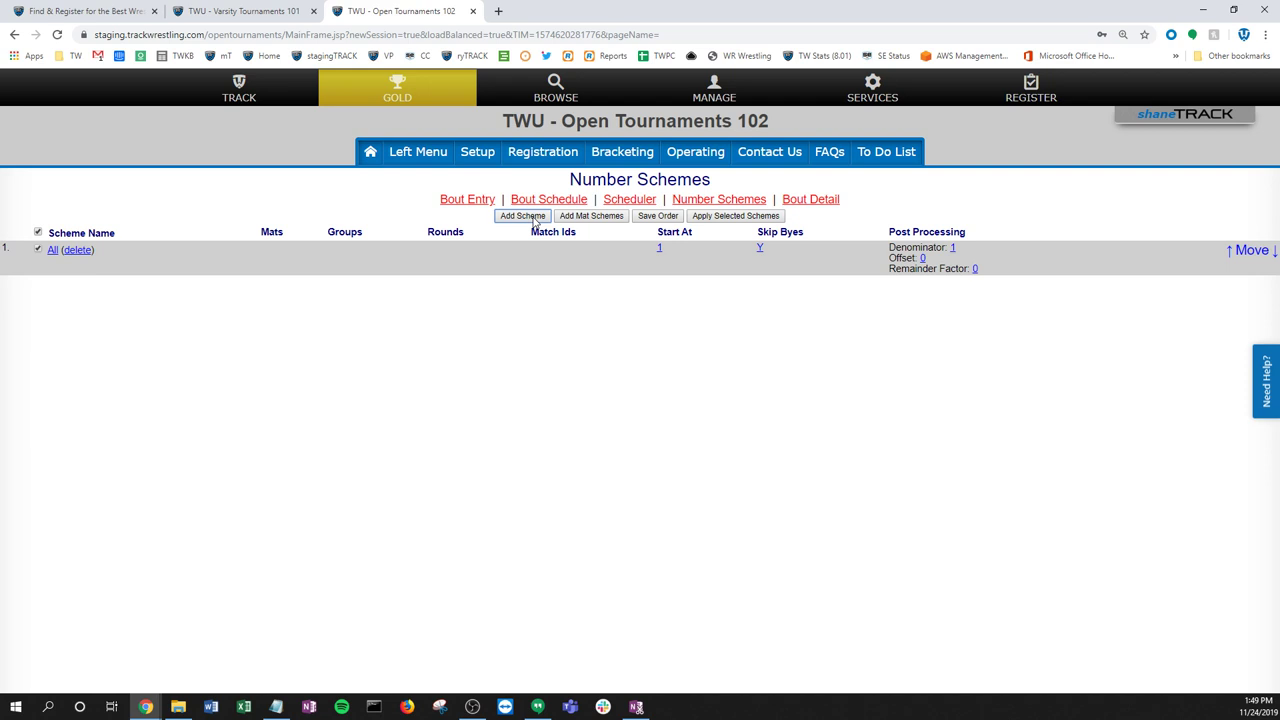
- Save a 'Young' scheme for all mats, group 2006-2007 and all rounds, starting at 1
left_click(523, 216)
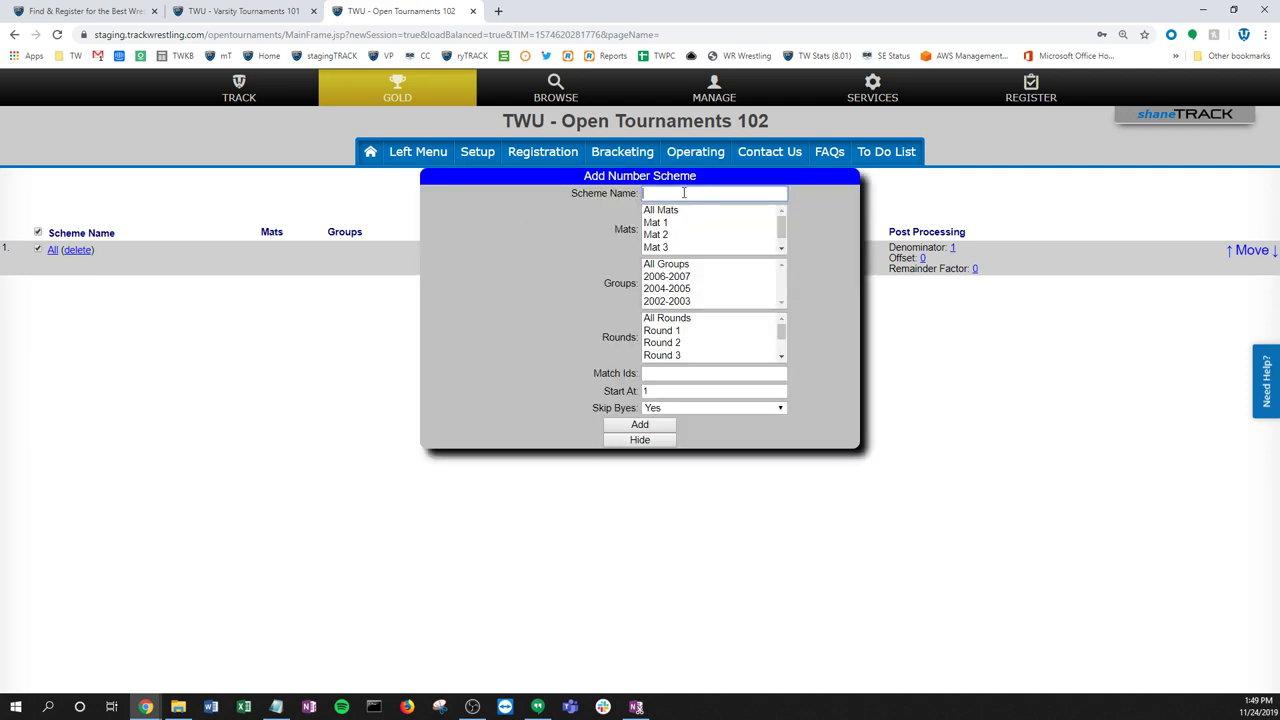
type("Young")
left_click(672, 211)
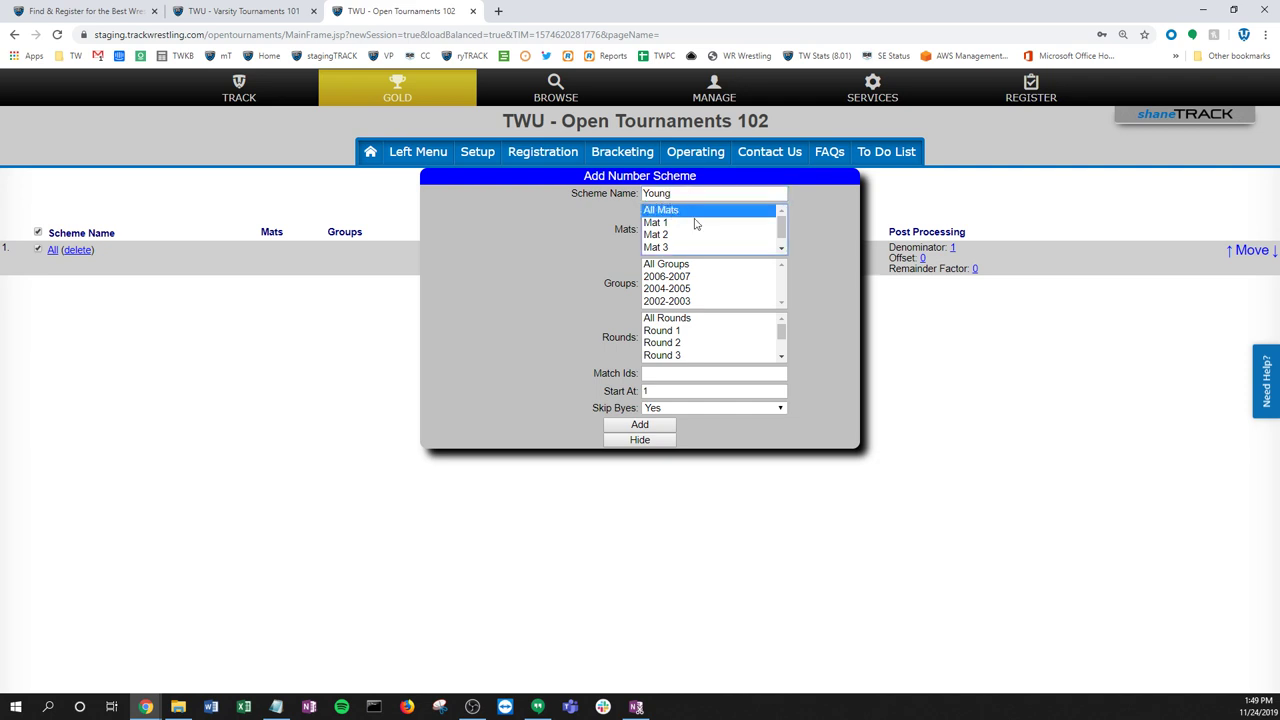
left_click(682, 279)
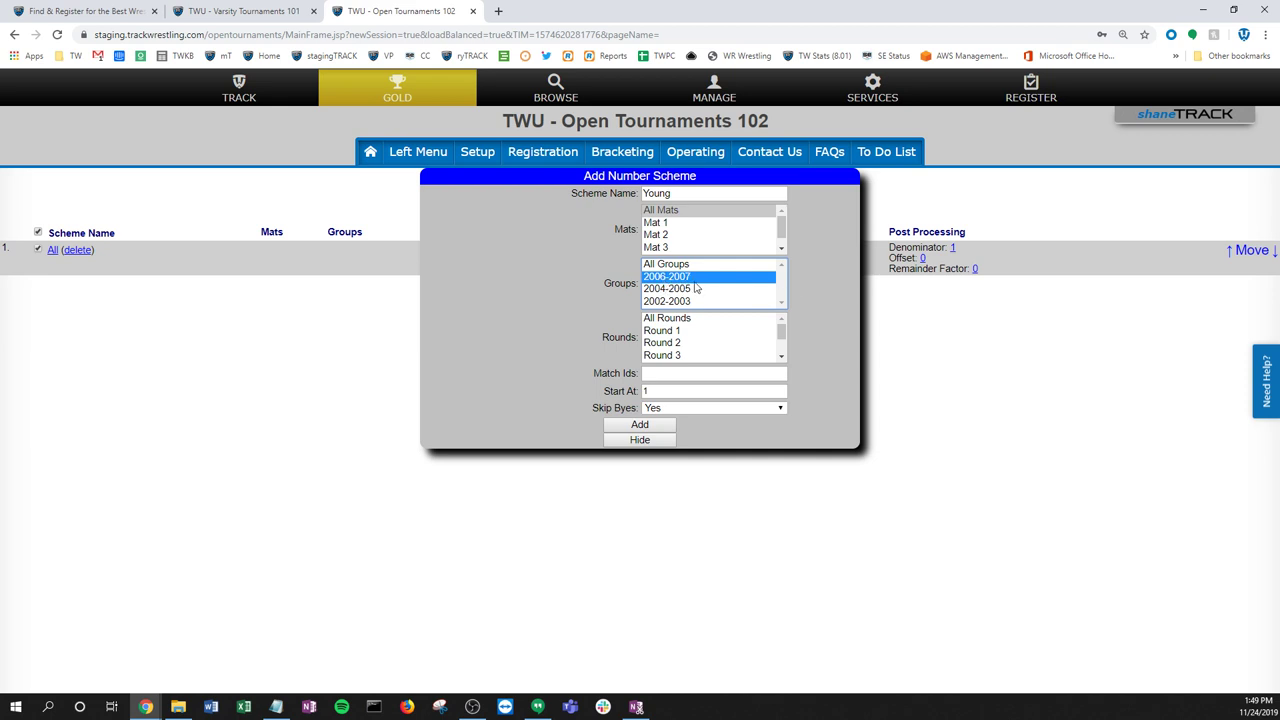
left_click(686, 320)
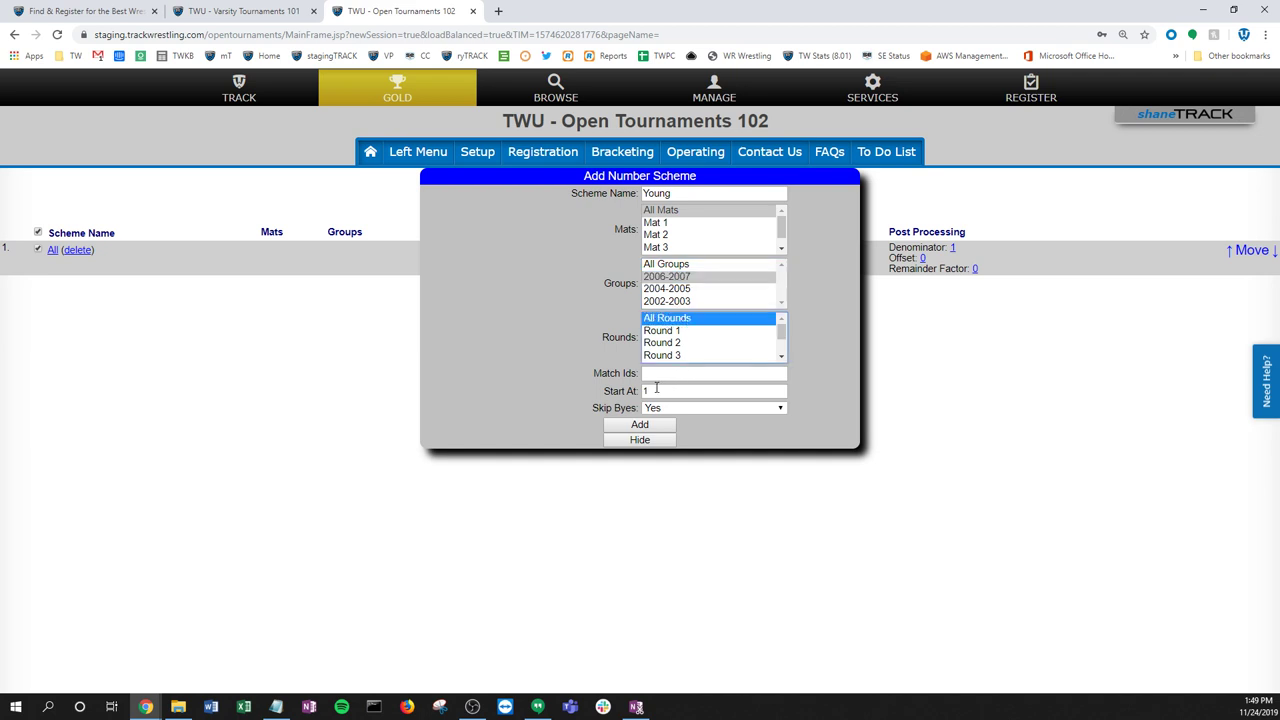
left_click(708, 393)
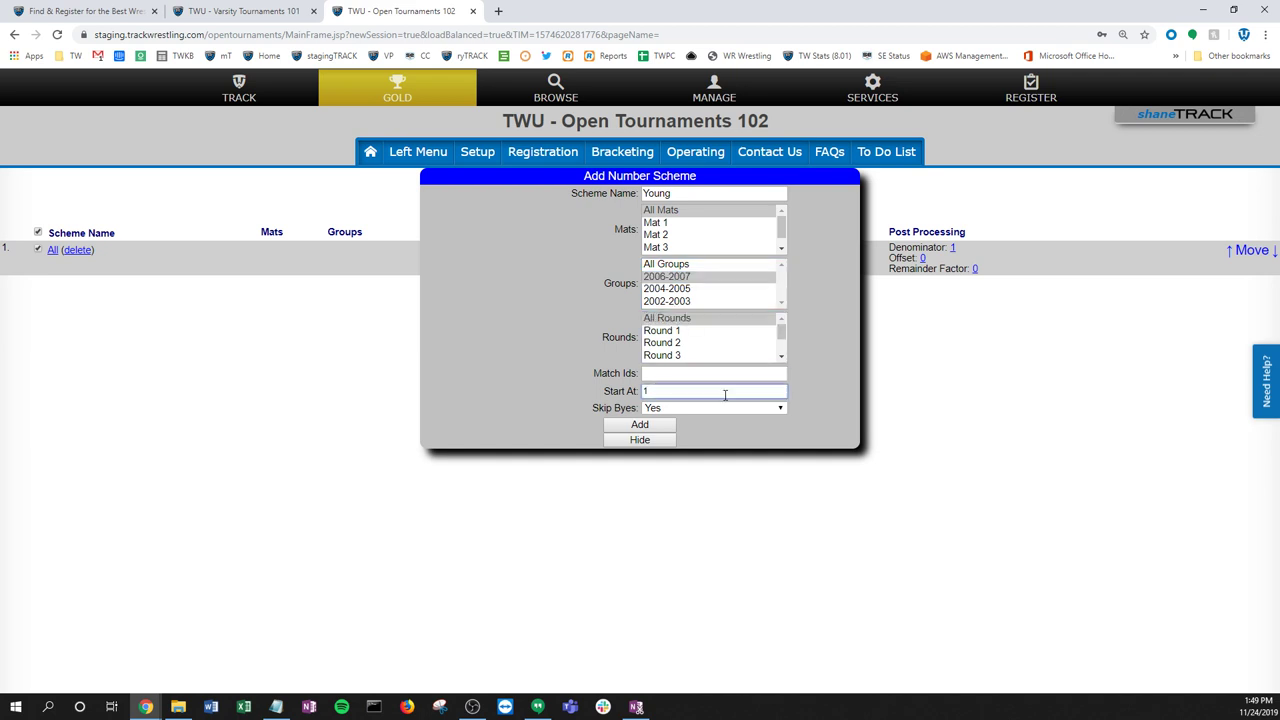
left_click(645, 427)
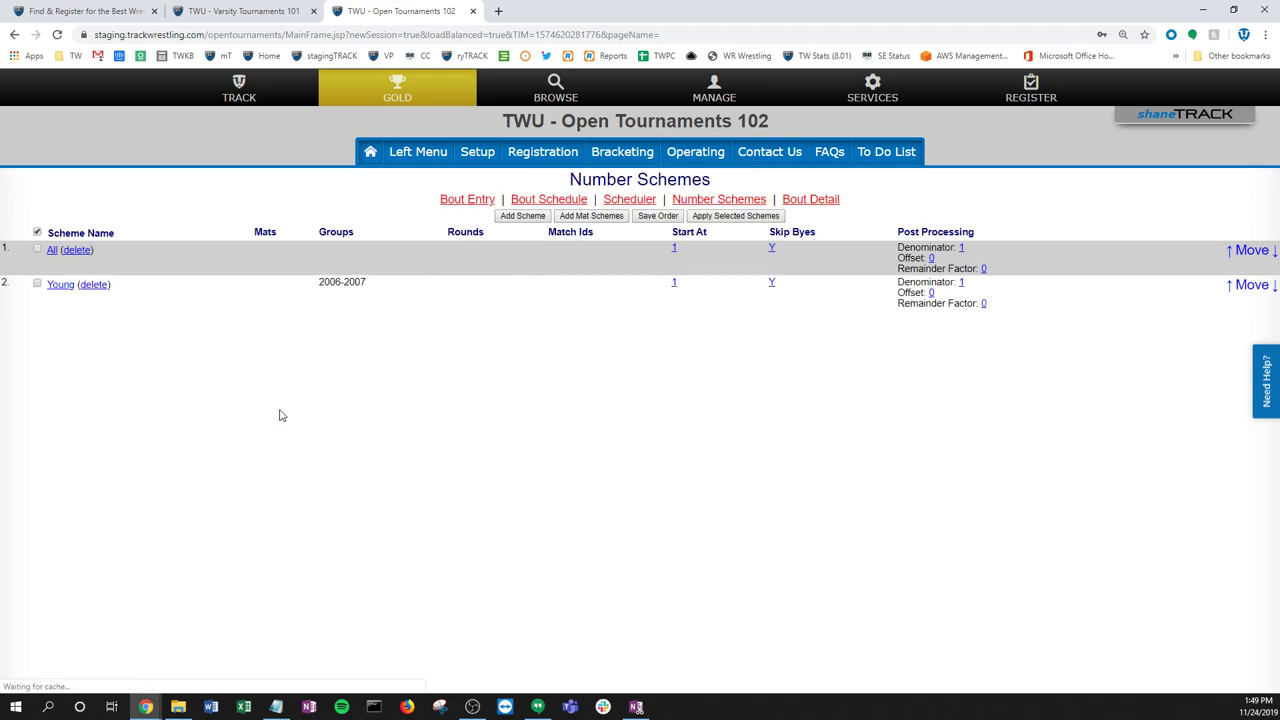
left_click(80, 251)
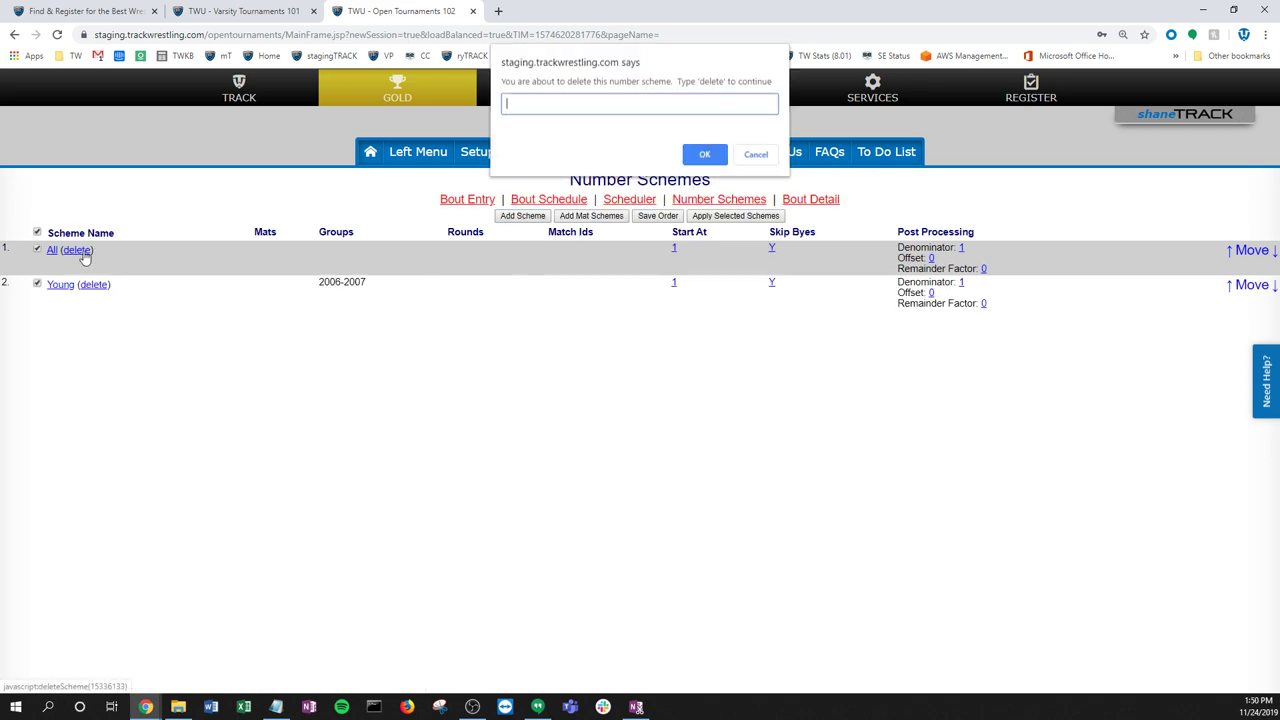
type("d")
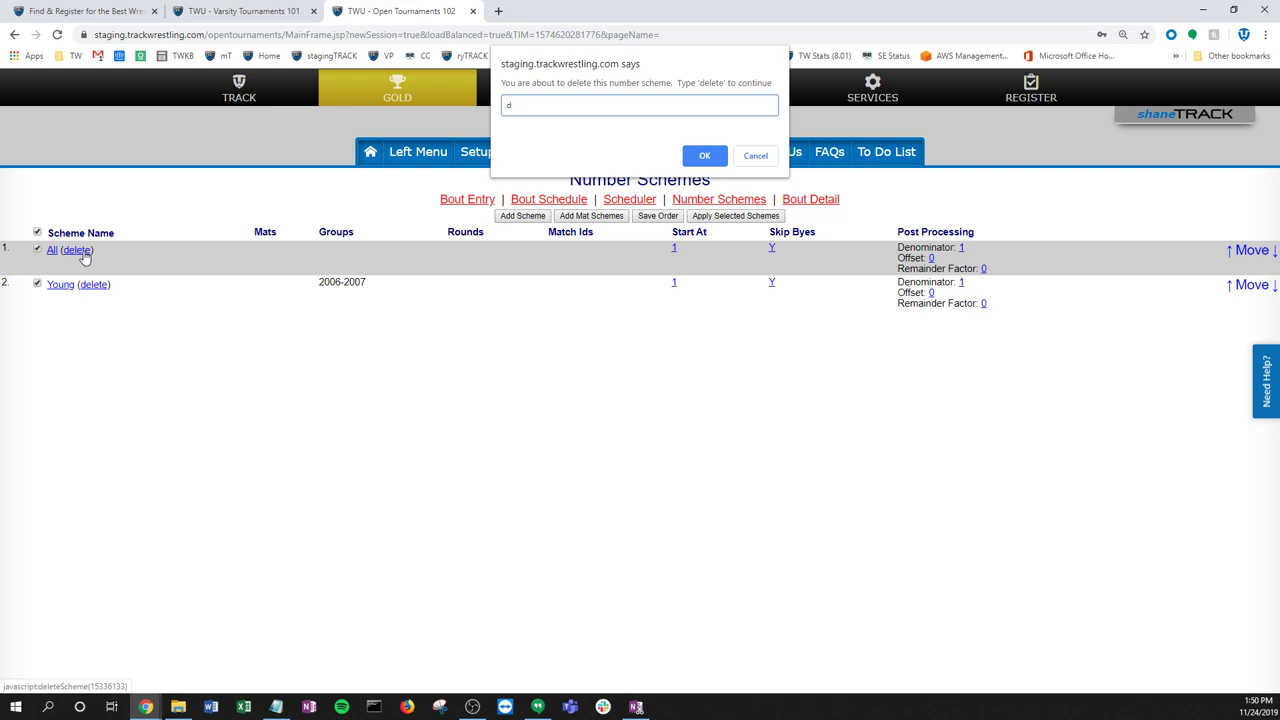
type("elete")
key("Return")
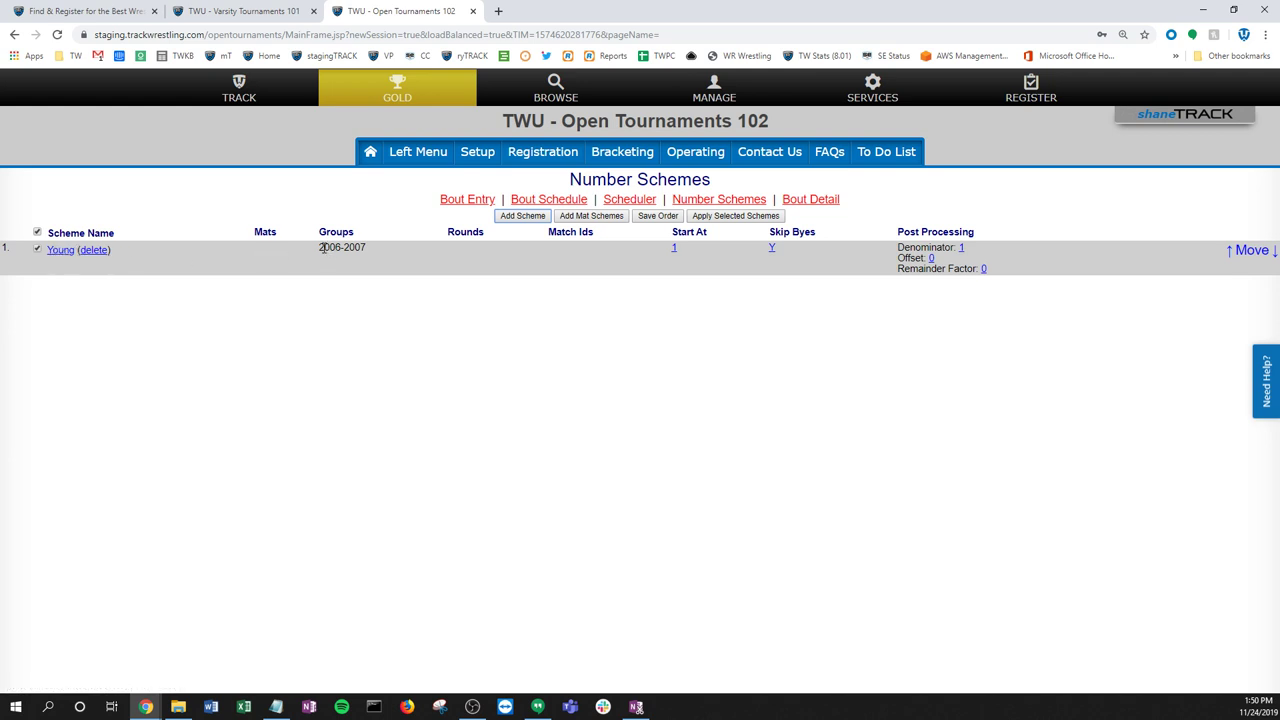
left_click_drag(323, 247, 356, 249)
left_click(358, 246)
- Save an 'Old' scheme for groups 2004-2005 and 2002-2003, all rounds, starting at 1001
left_click(518, 216)
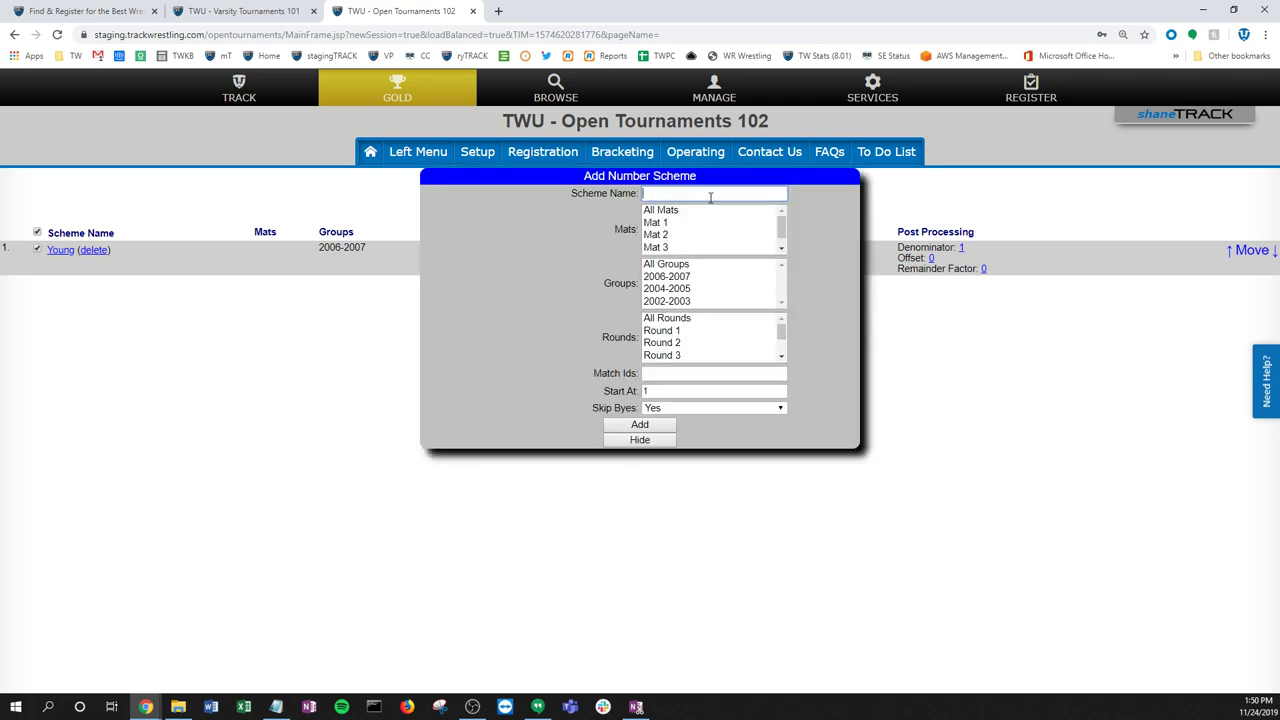
type("Old")
left_click(680, 290)
left_click(680, 302, "shift")
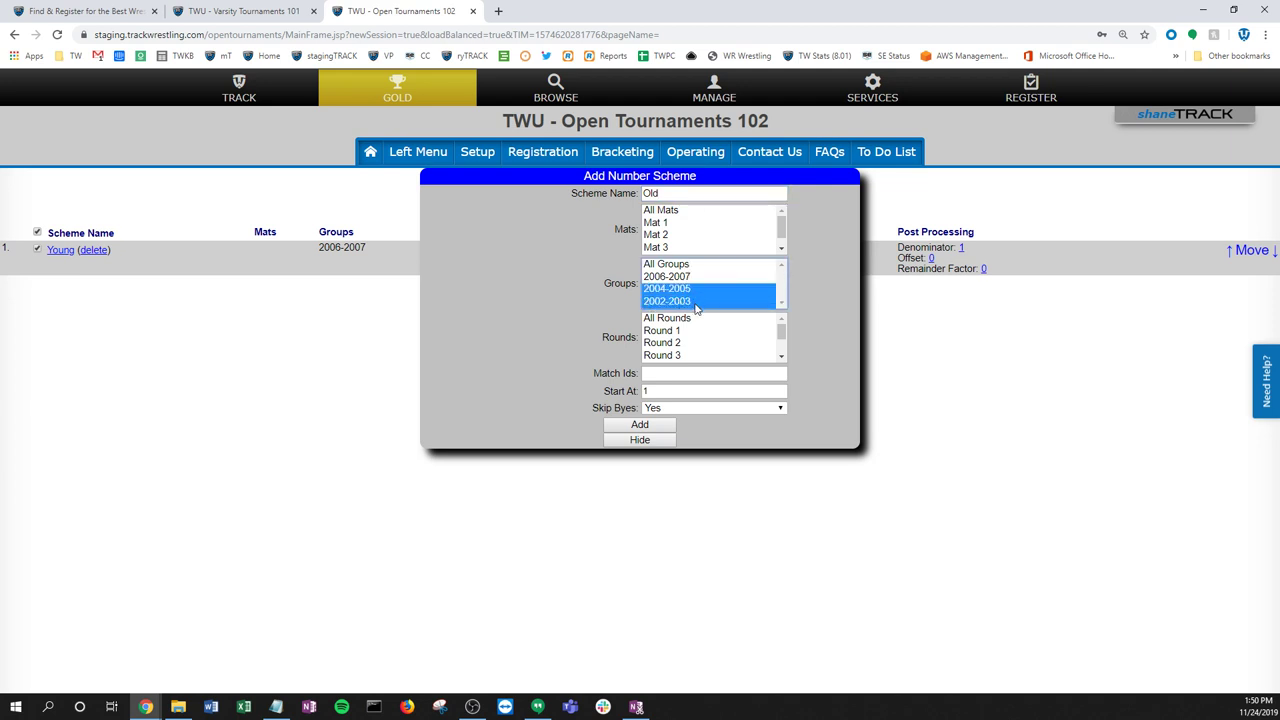
left_click(686, 318)
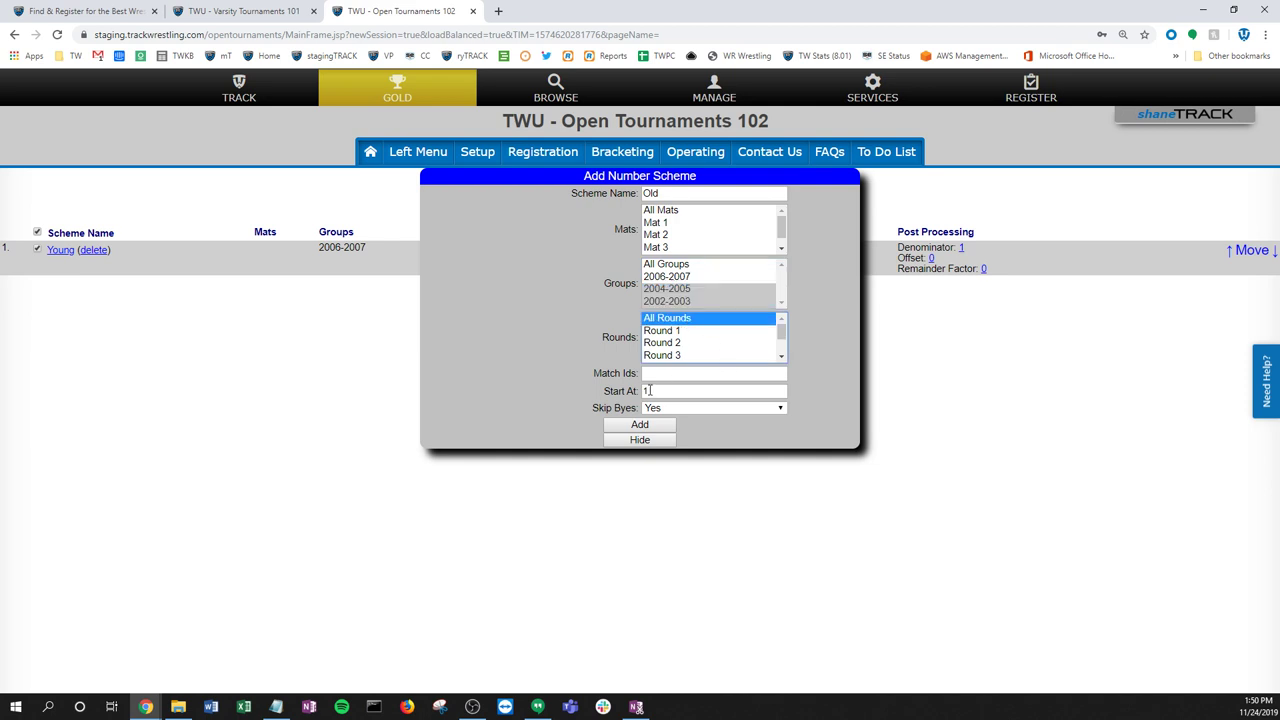
left_click(688, 394)
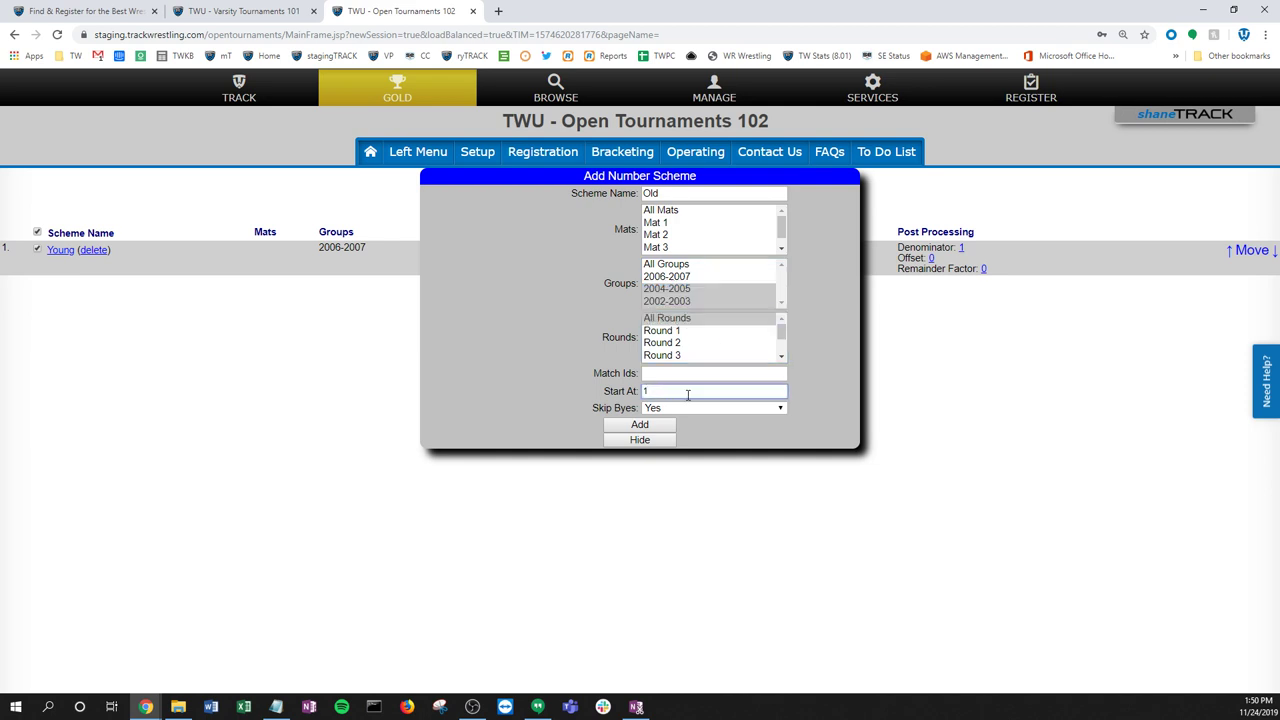
type("001")
left_click(703, 430)
left_click(653, 427)
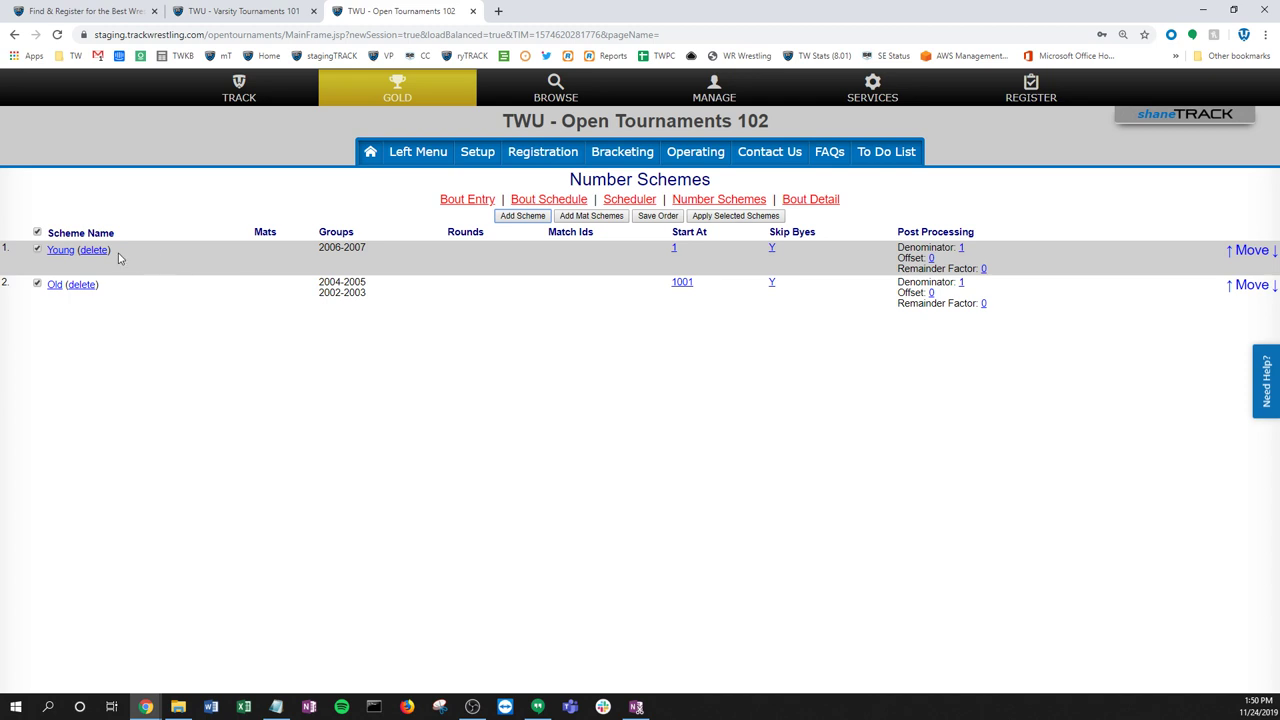
- Move over to the Varsity Tournaments 101 tournament
left_click_drag(324, 251, 344, 251)
left_click_drag(330, 282, 349, 283)
left_click(495, 316)
- Switch to the Varsity Tournaments 101 tournament
left_click(253, 12)
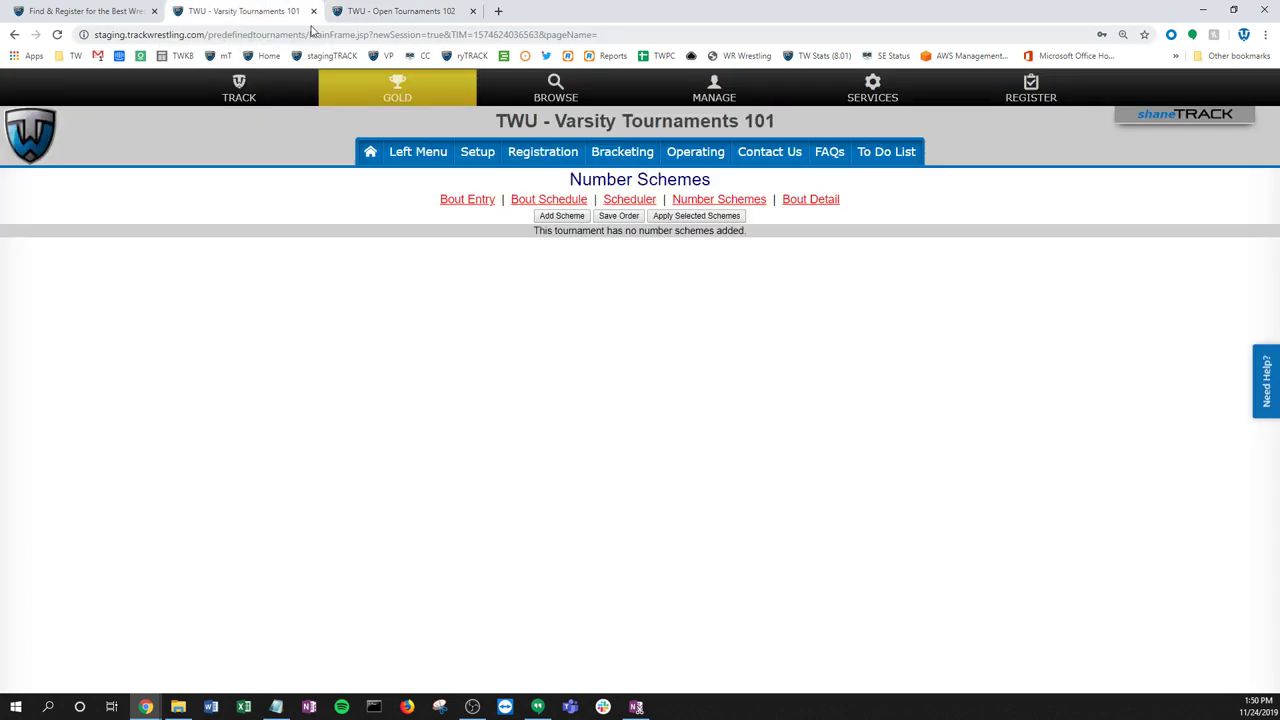
left_click_drag(563, 122, 686, 124)
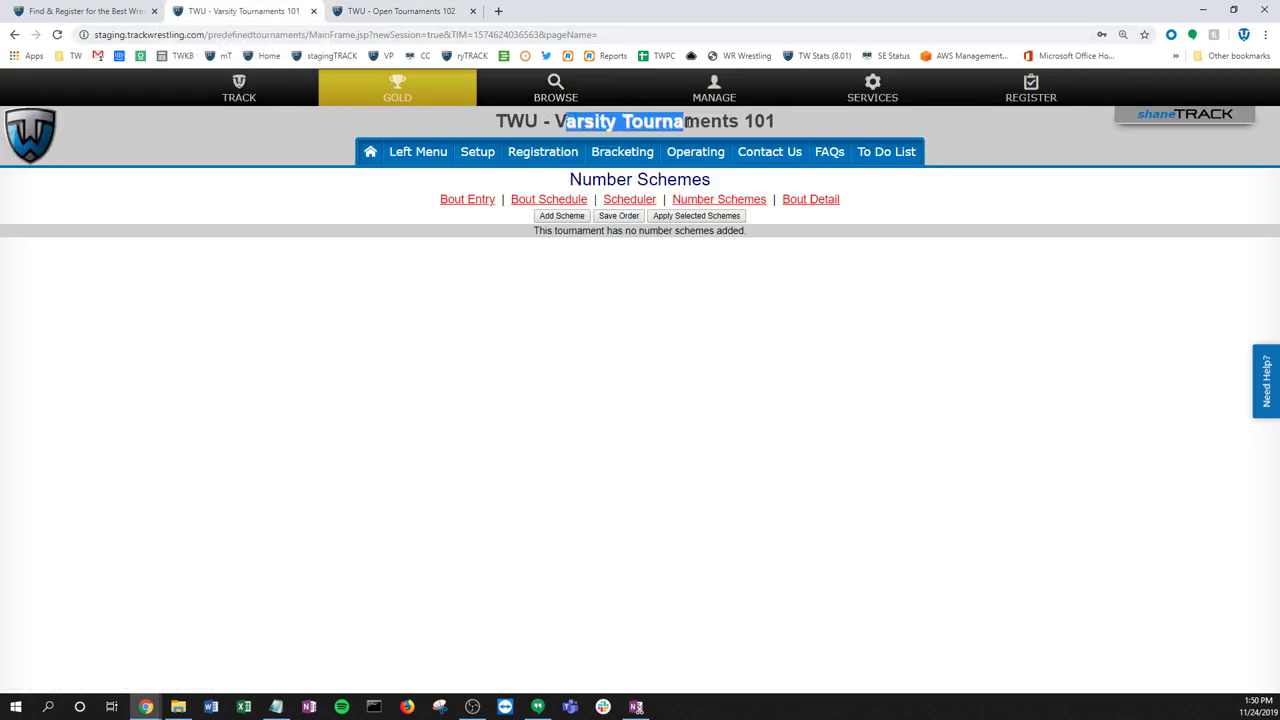
left_click(688, 126)
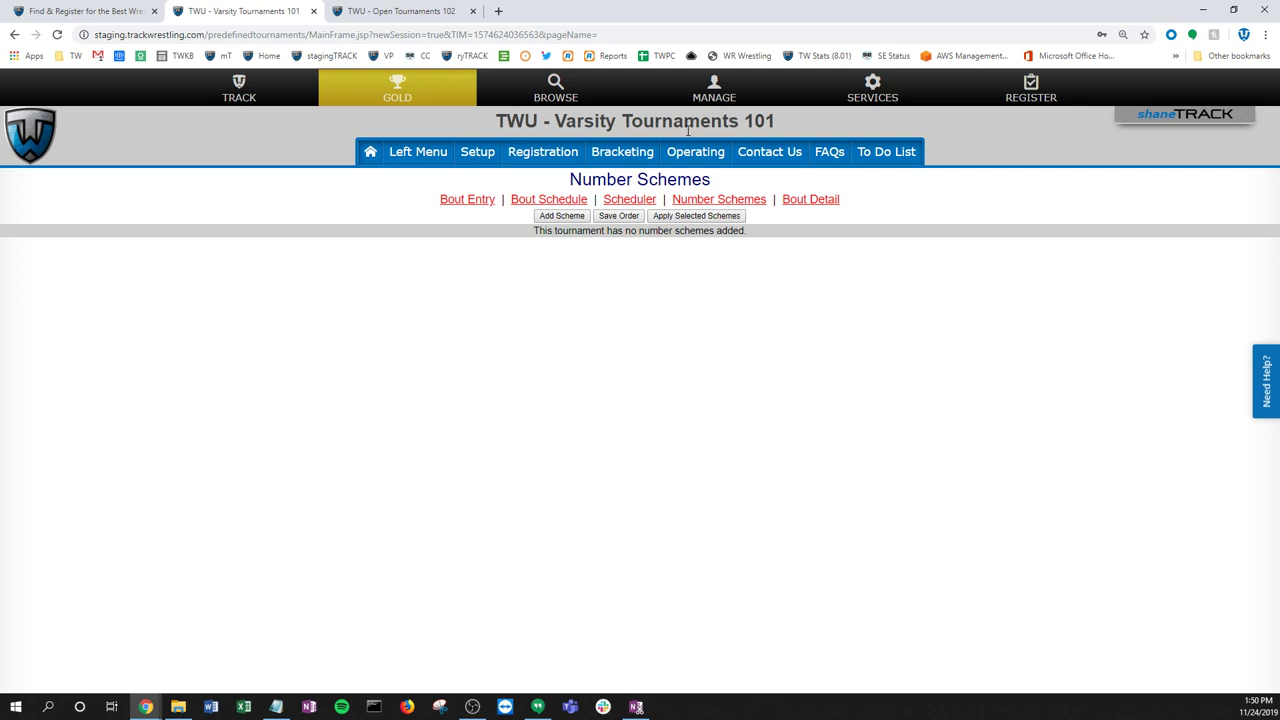
- Start an 'Odd' scheme covering weights 106, 120, 132 and 145 in all rounds
left_click(563, 216)
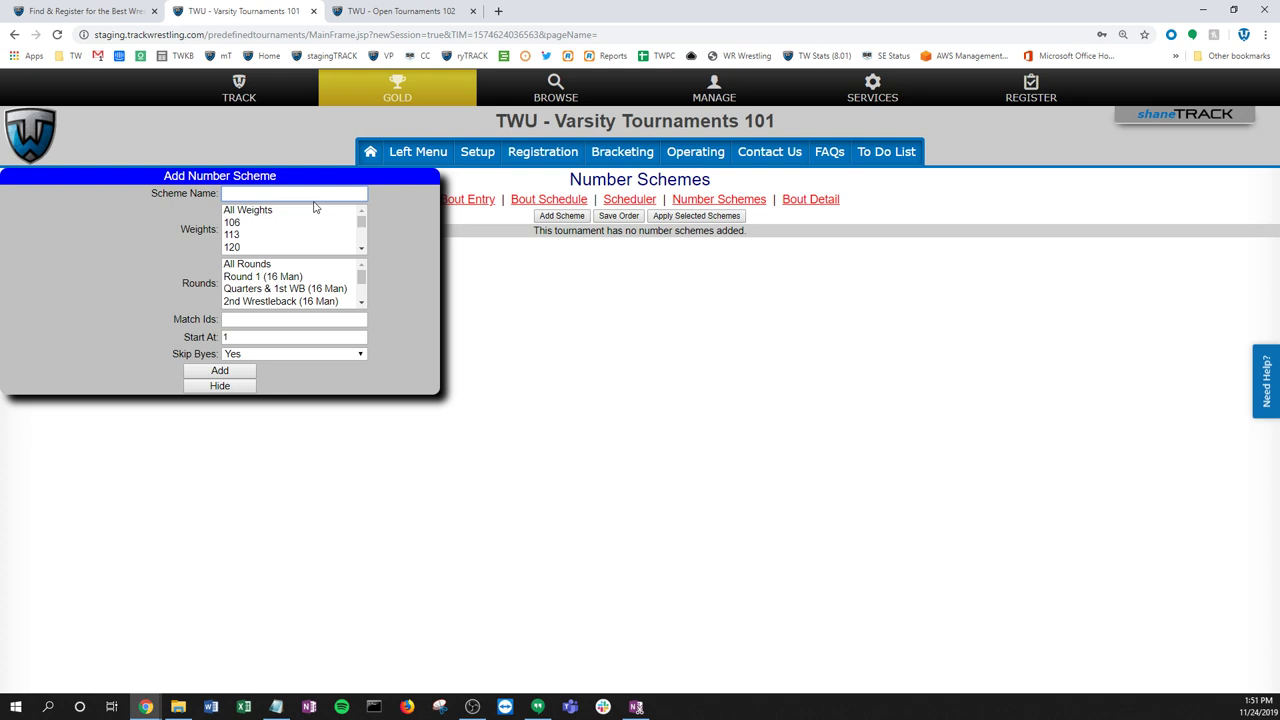
type("Odd")
left_click(250, 222)
left_click(246, 247, "ctrl")
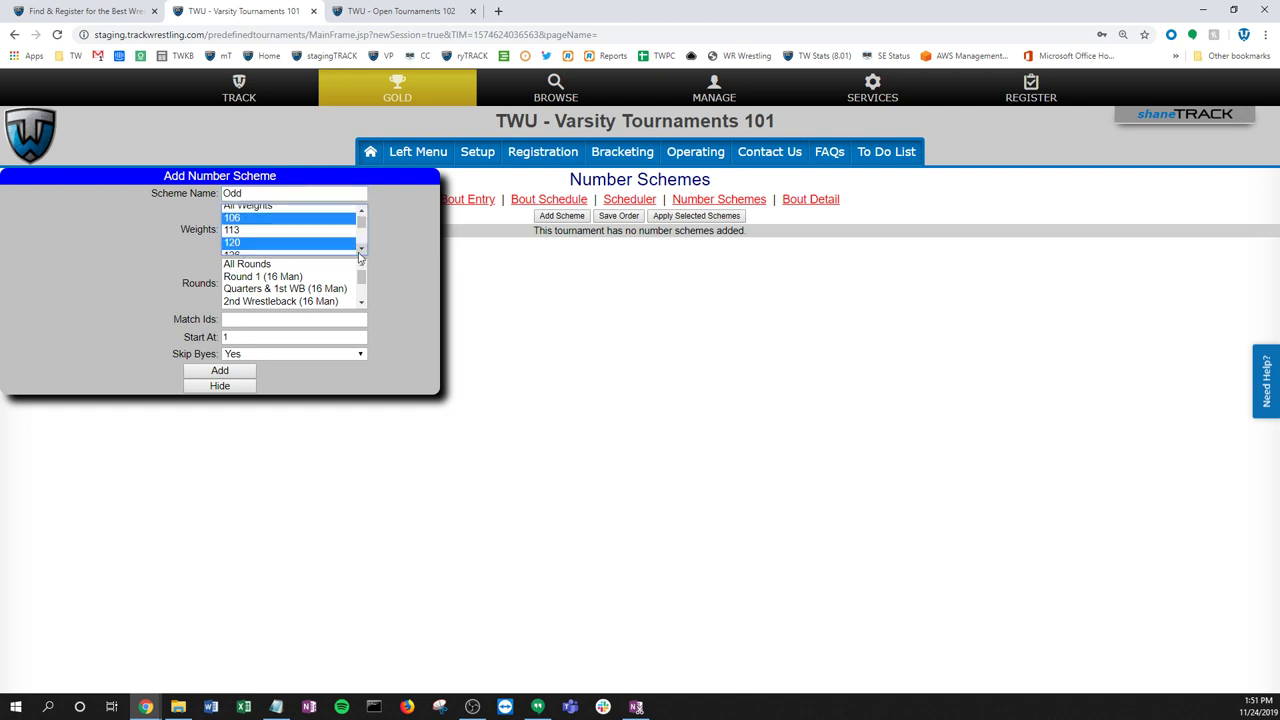
left_click(360, 251)
left_click(250, 243, "ctrl")
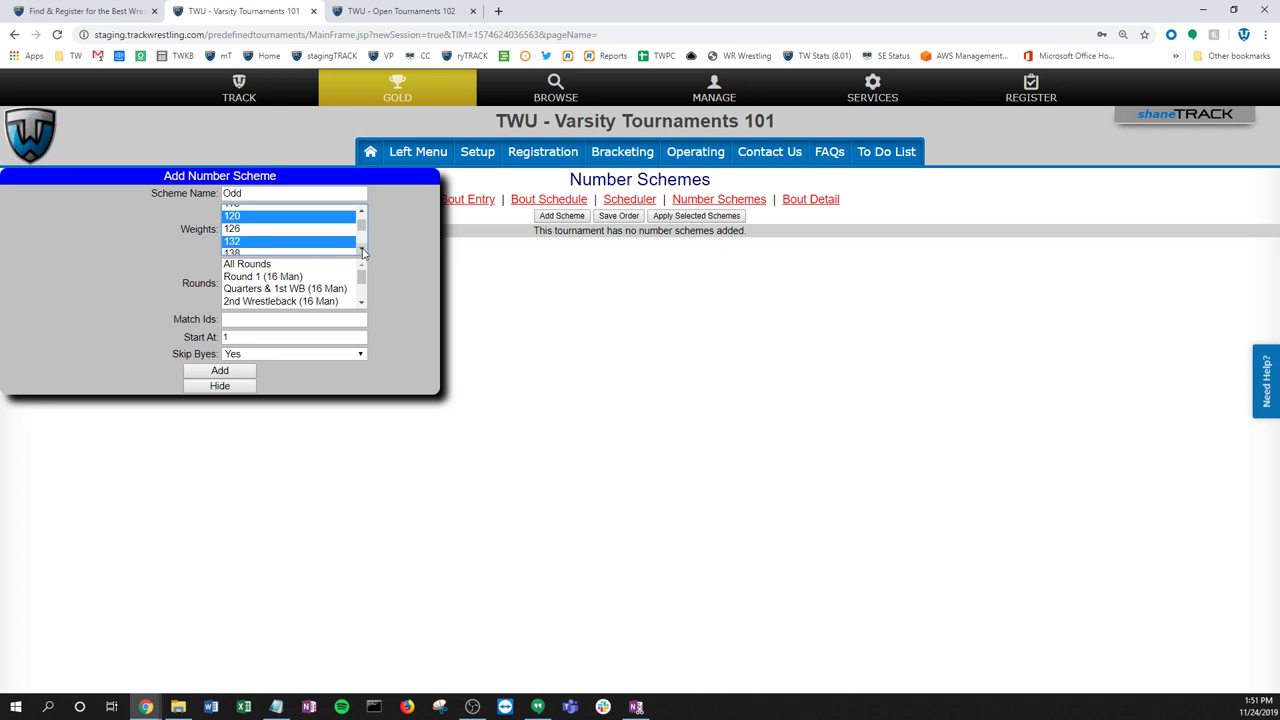
left_click(362, 253)
left_click(247, 243, "ctrl")
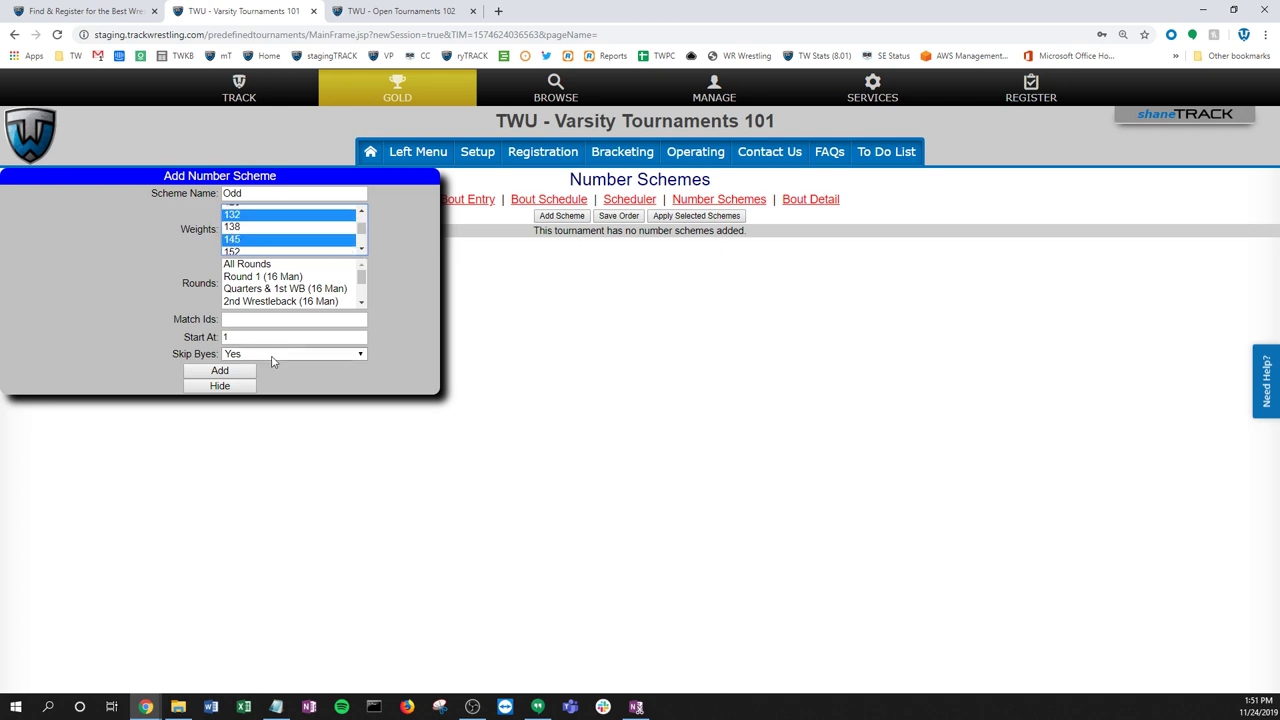
left_click(263, 265)
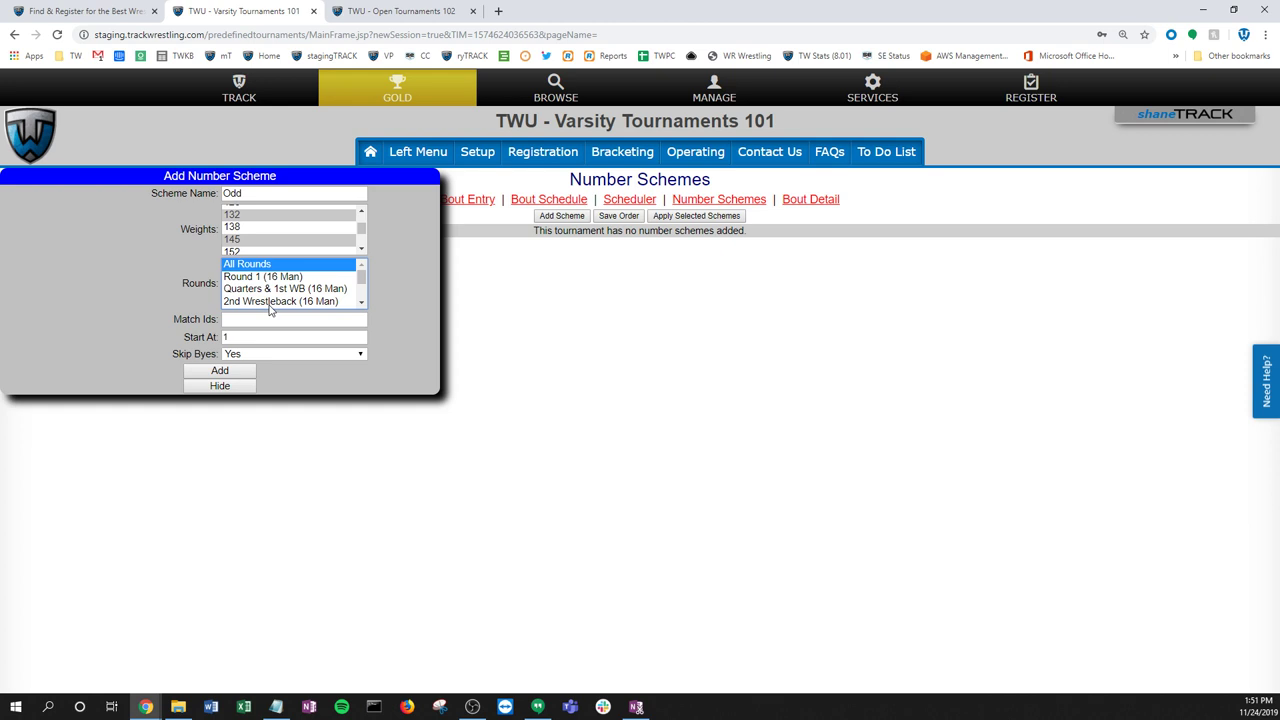
double_click(226, 337)
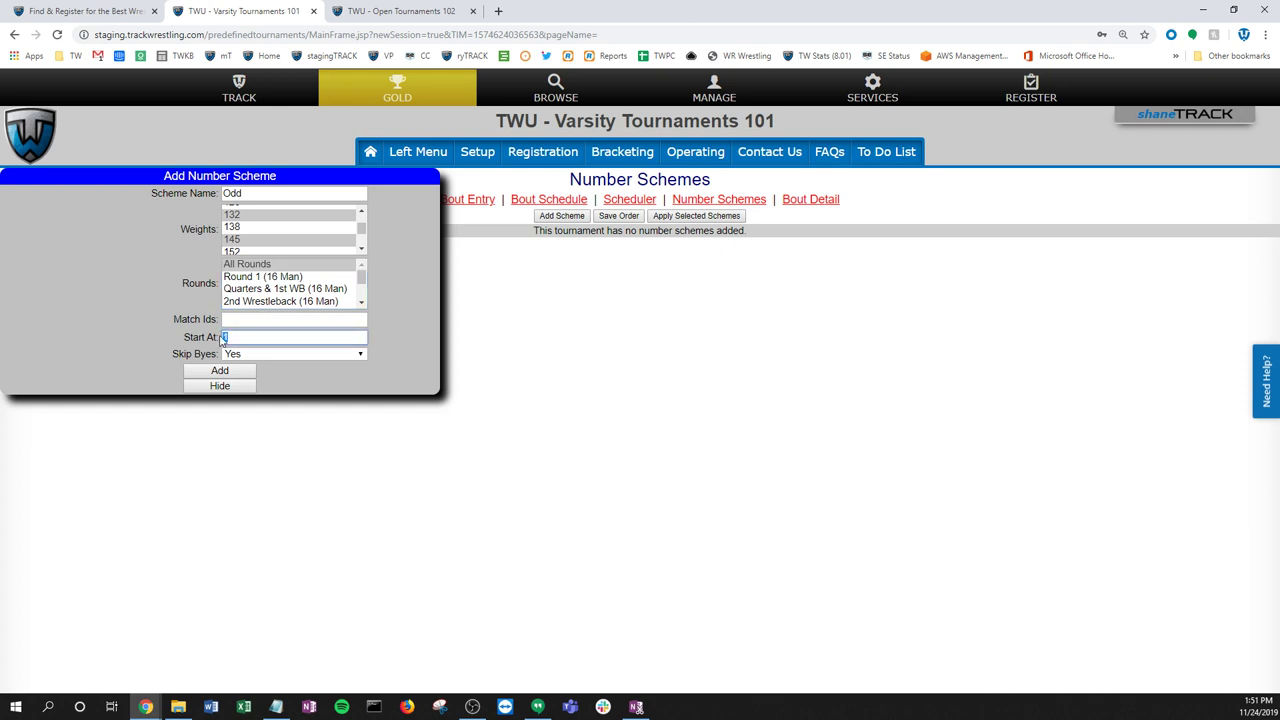
- Set the Odd scheme to start at 101 and save it
type("101")
left_click(237, 376)
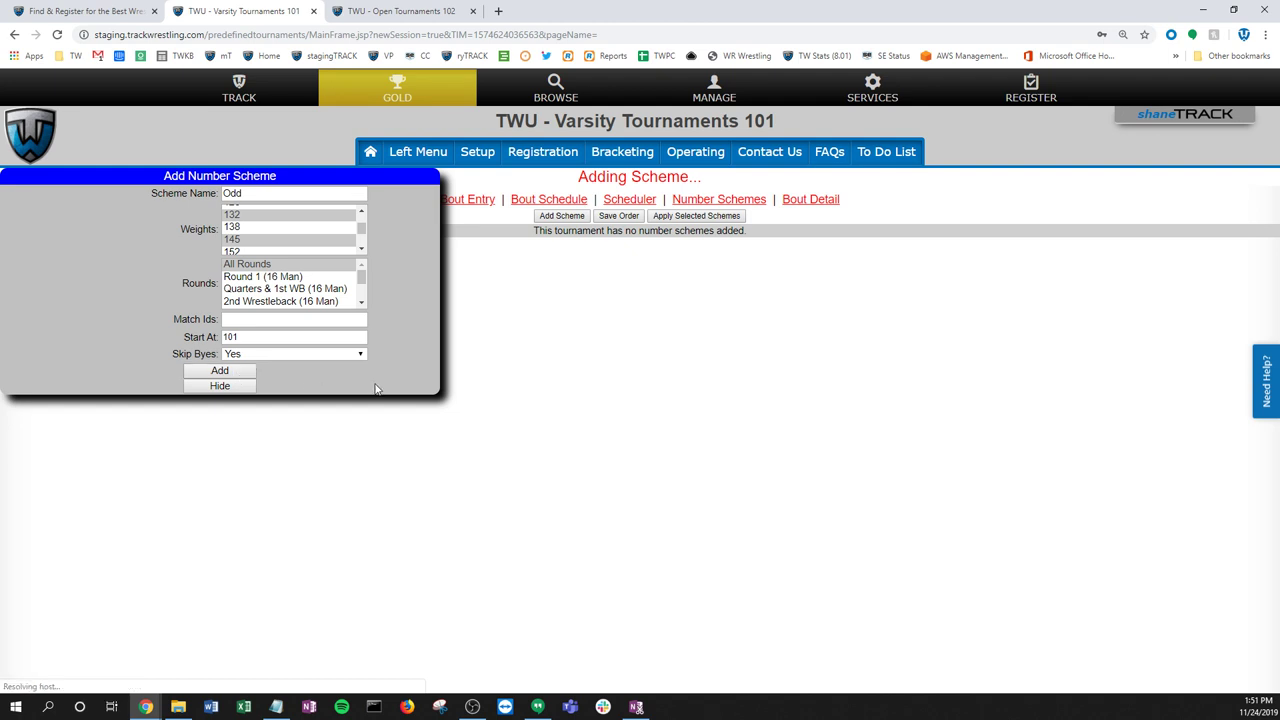